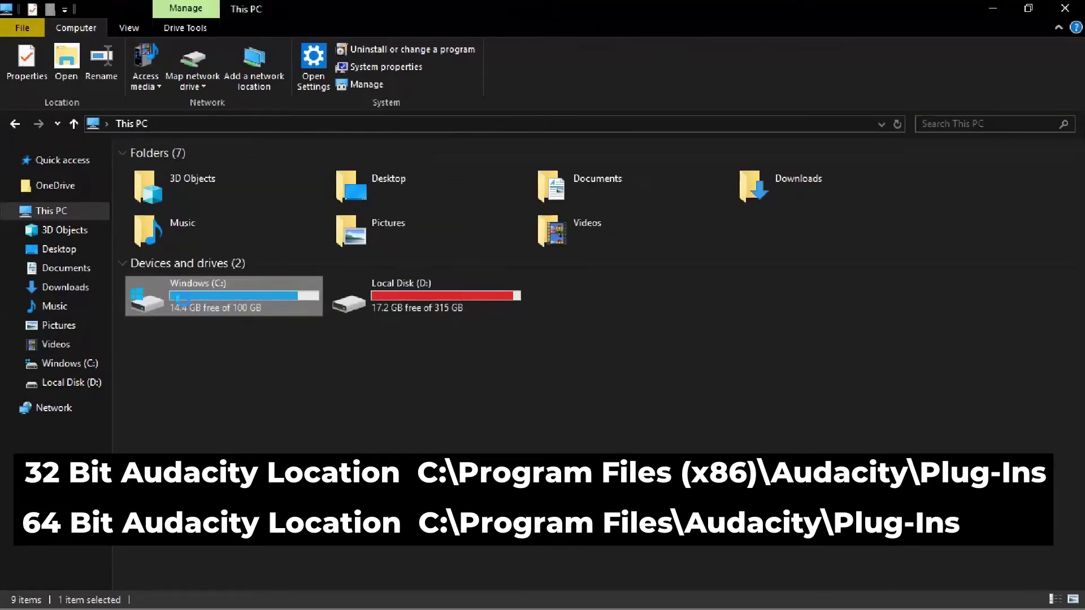
Open the Windows (C:) drive in File Explorer.
double_click(182, 299)
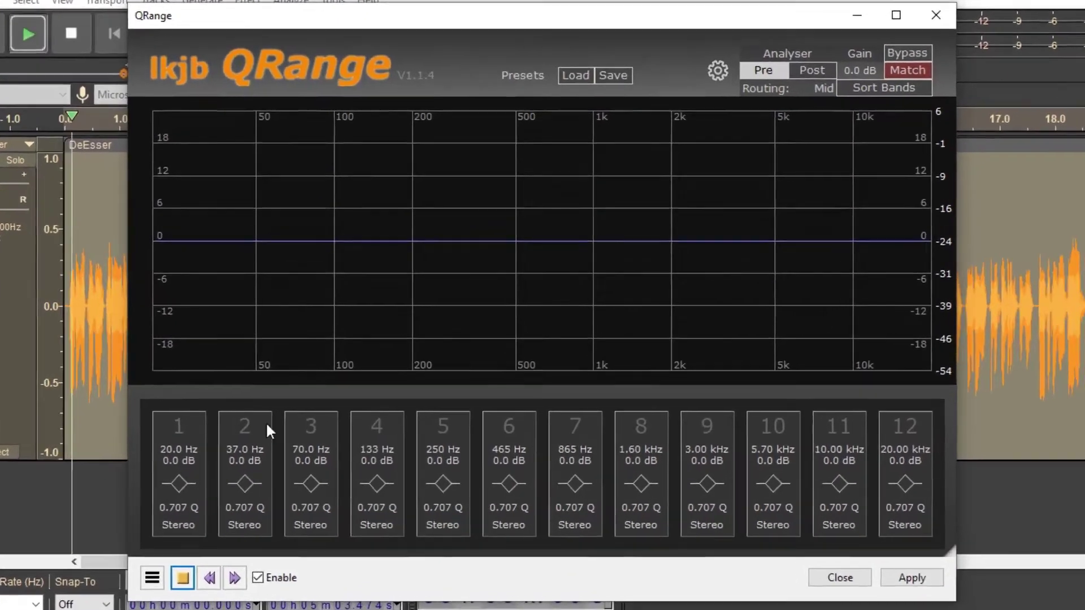
Start playback of the track and enable QRange bands 1 through 6.
key("space")
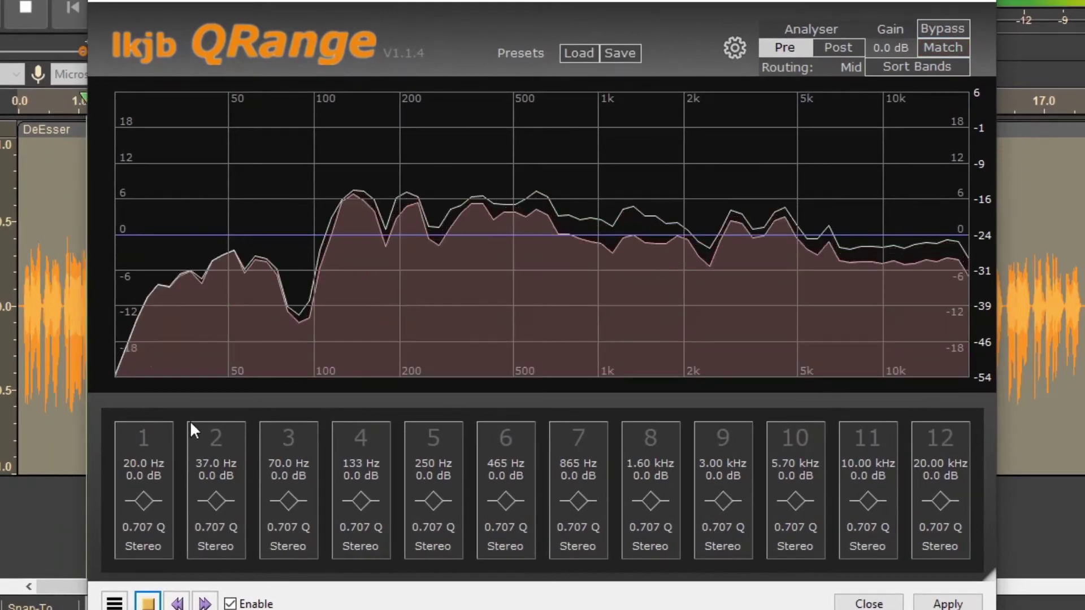
left_click(142, 439)
left_click(215, 439)
left_click(287, 439)
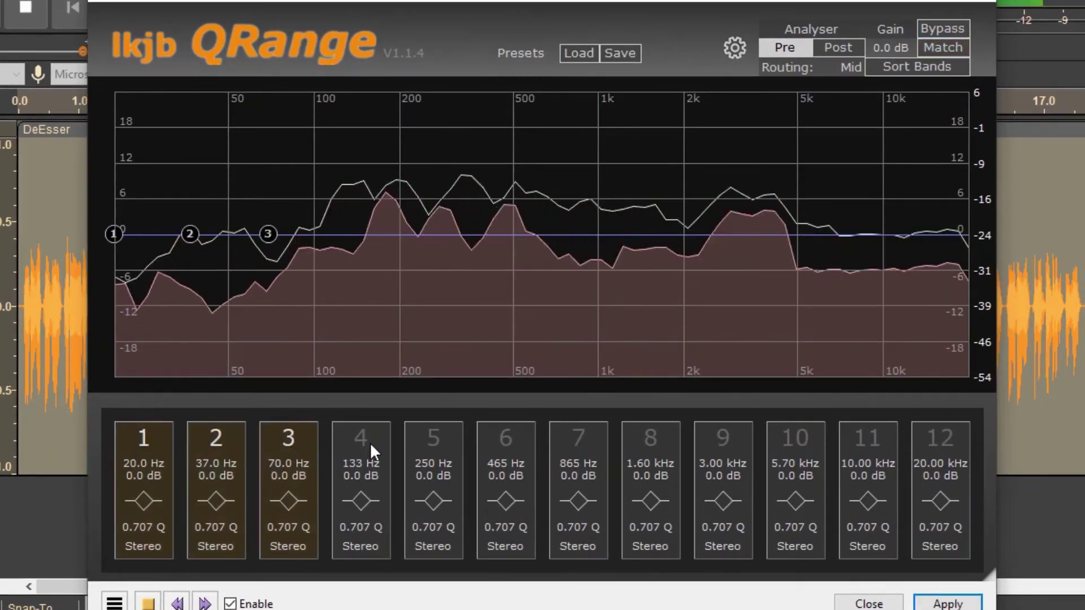
left_click(370, 441)
left_click(449, 441)
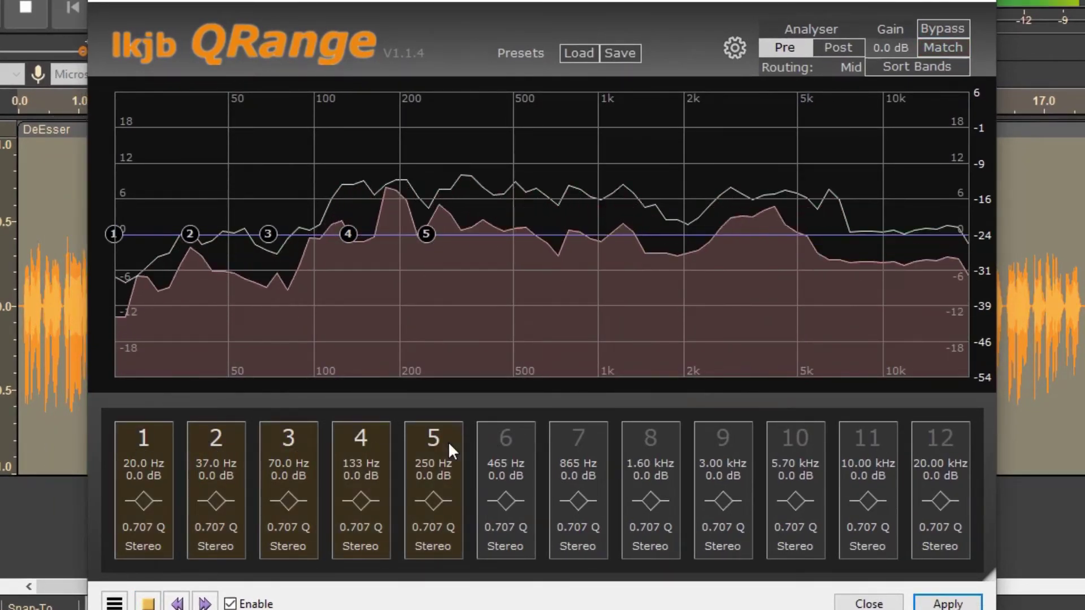
left_click(505, 439)
Enable the remaining QRange bands 7 through 12.
left_click(578, 439)
left_click(651, 439)
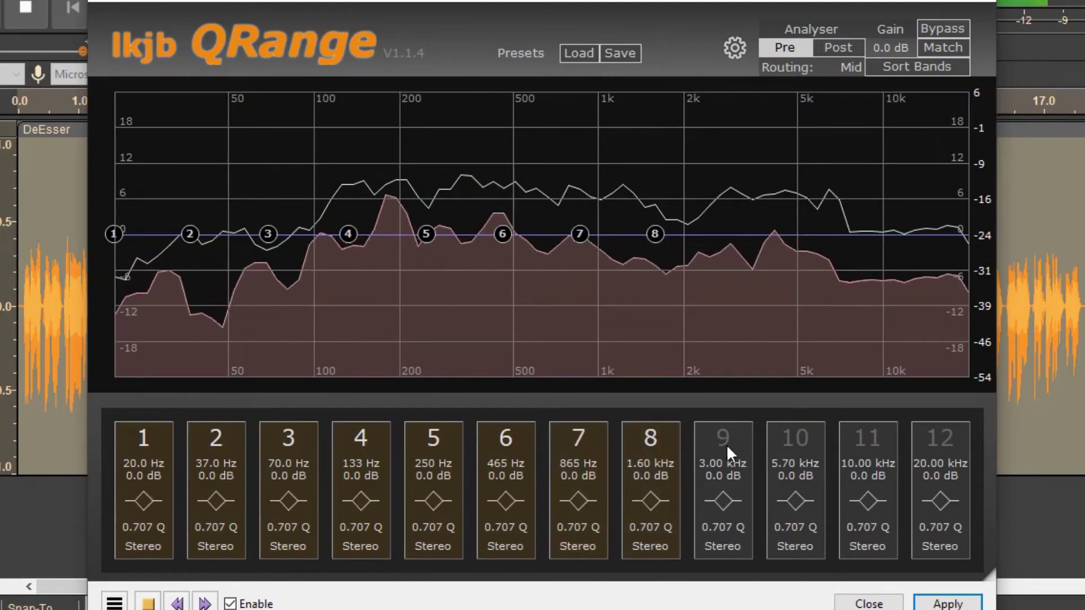
left_click(727, 444)
left_click(794, 442)
left_click(867, 440)
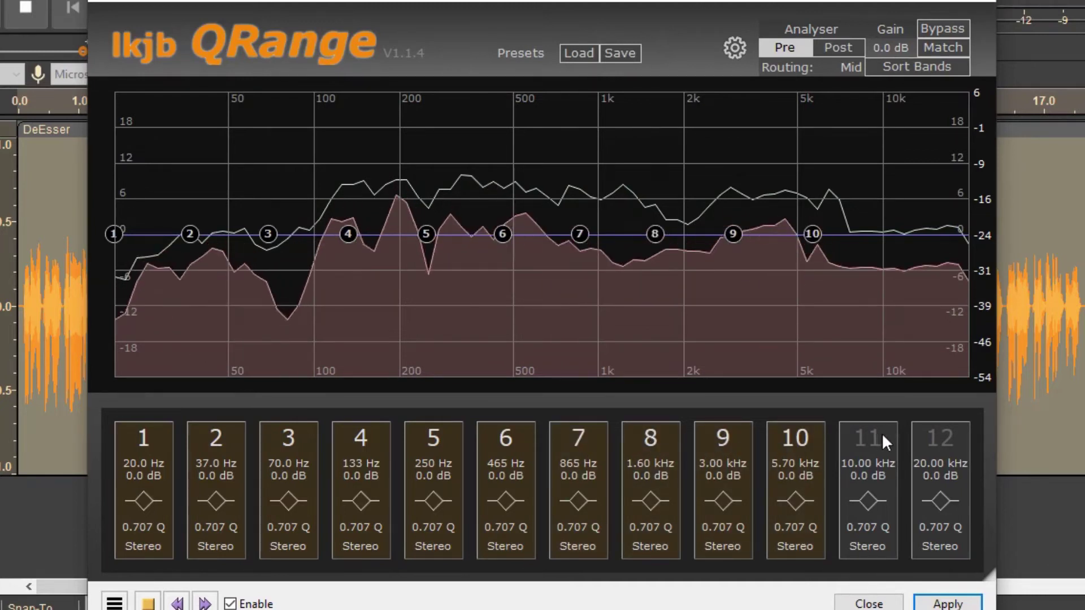
left_click(930, 436)
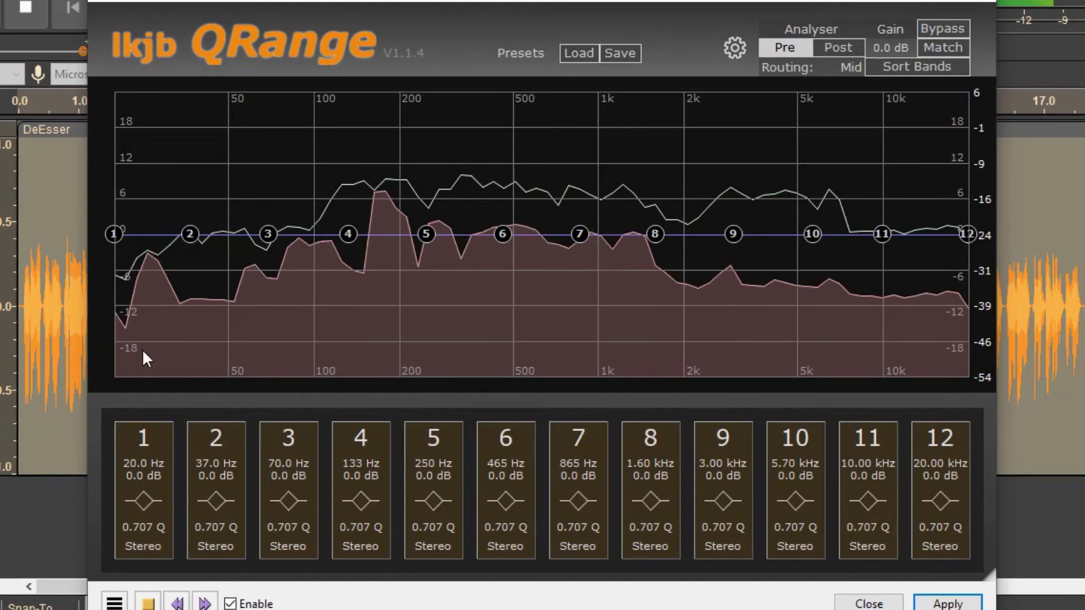
Make band 1 a Low Cut filter and lift band 2 slightly on the curve.
right_click(115, 232)
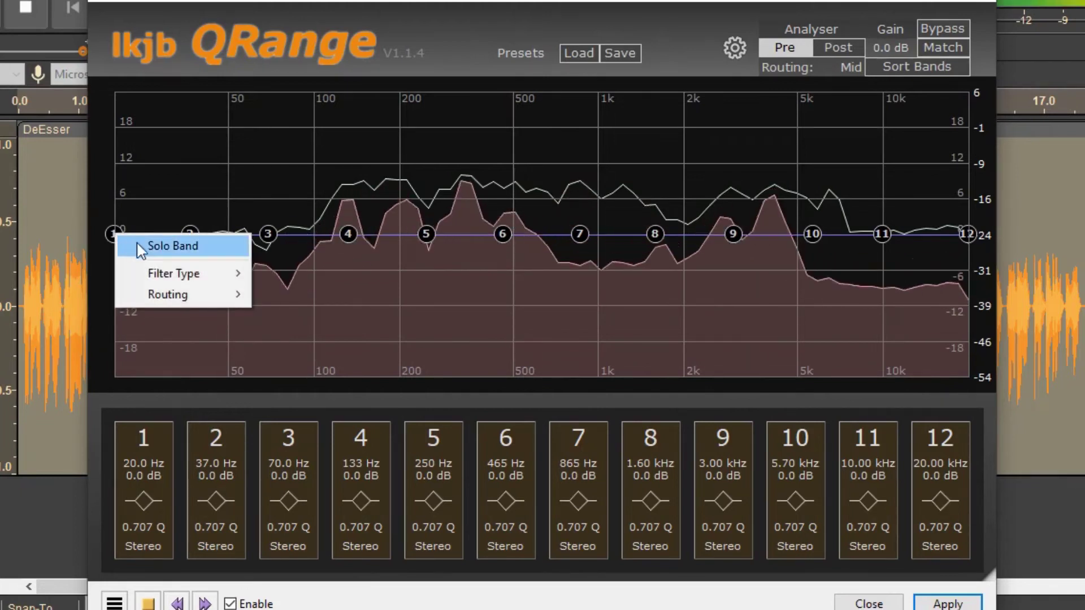
mouse_move(173, 273)
left_click(280, 280)
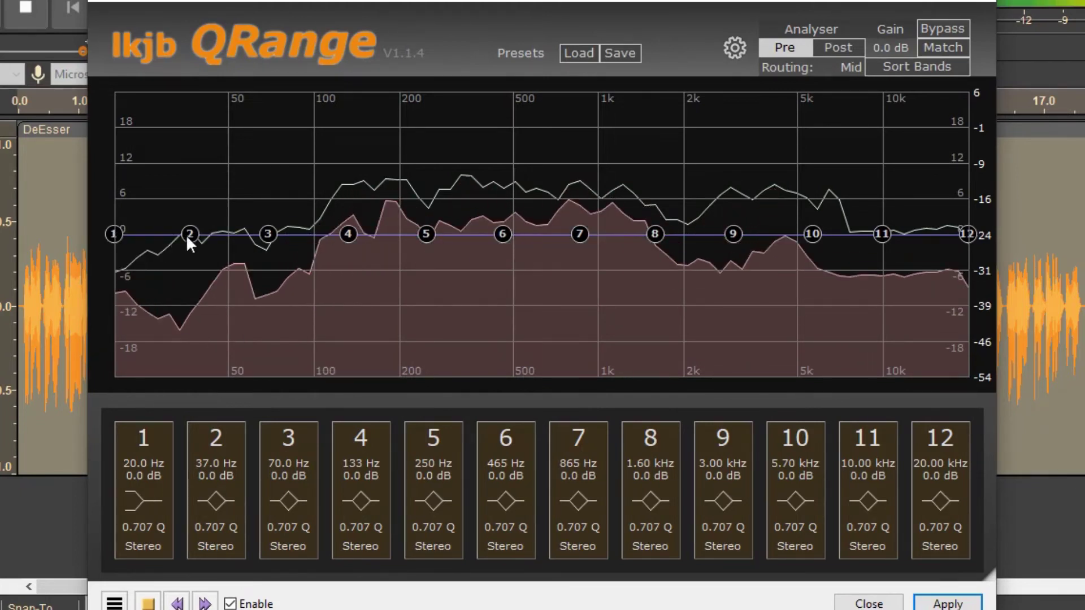
mouse_move(190, 234)
left_mouse_down()
mouse_move(201, 188)
mouse_move(270, 226)
left_mouse_up()
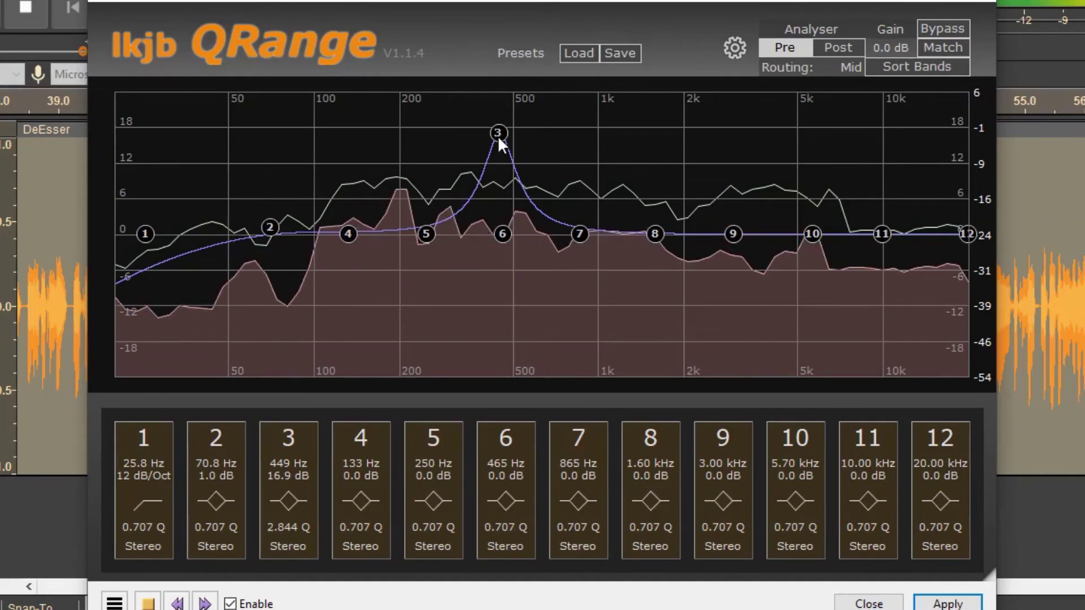
scroll(497, 135, "up", 3)
scroll(497, 135, "down", 3)
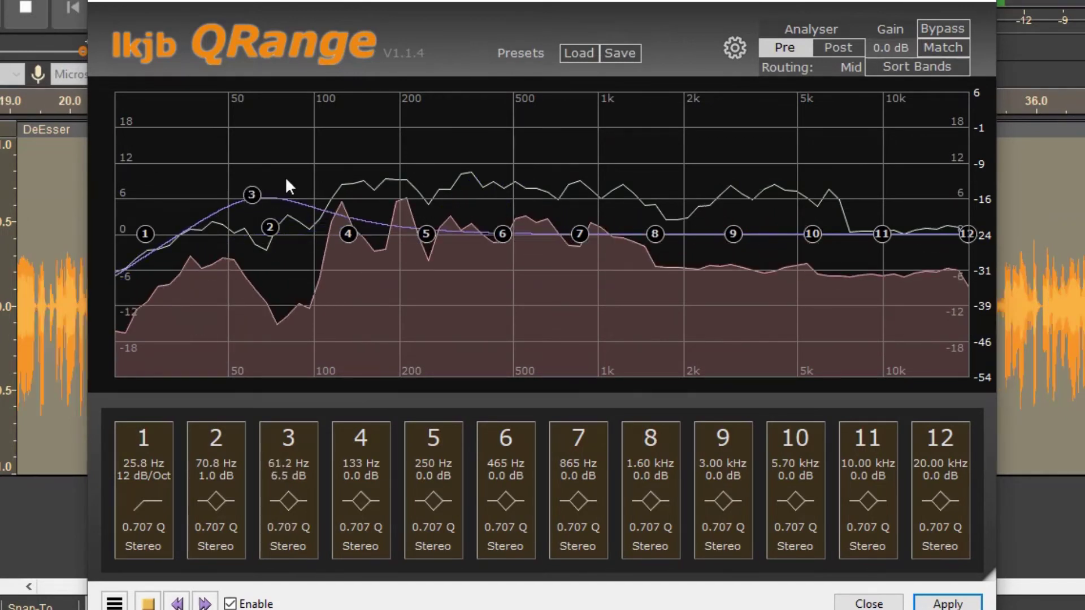
Move band 3 through roughly 117 Hz and 916 Hz before settling it in the mids.
left_click_drag(251, 195, 331, 153)
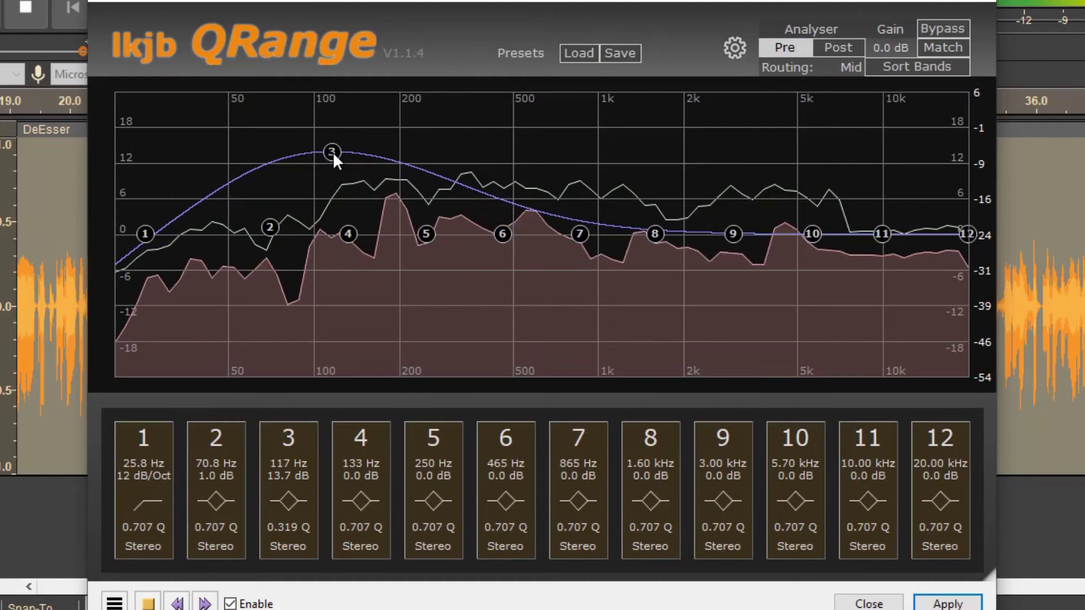
scroll(333, 152, "up", 4)
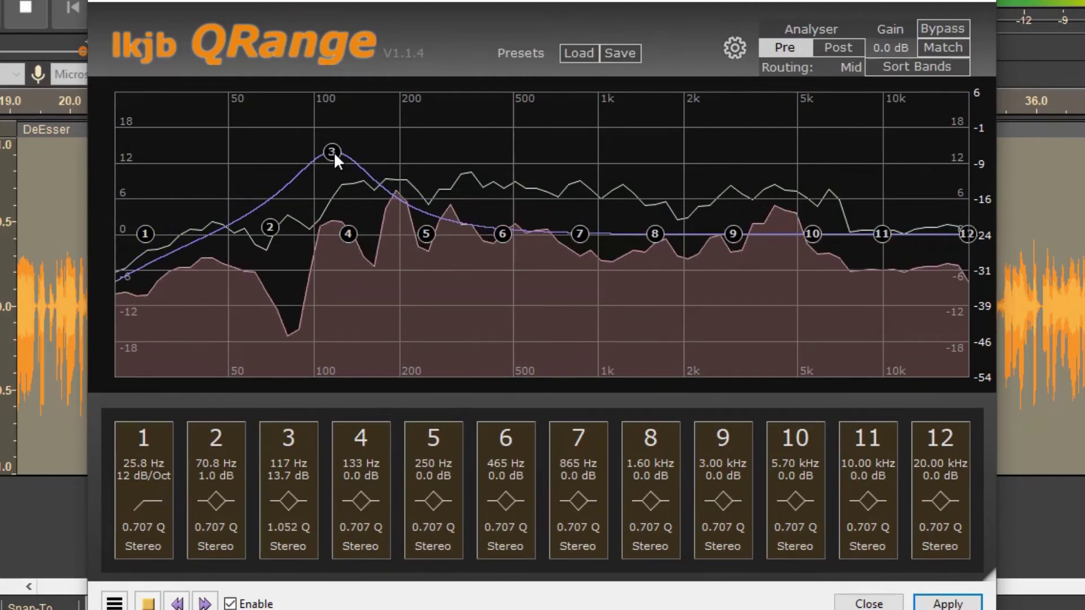
scroll(333, 152, "up", 3)
scroll(333, 152, "up", 3)
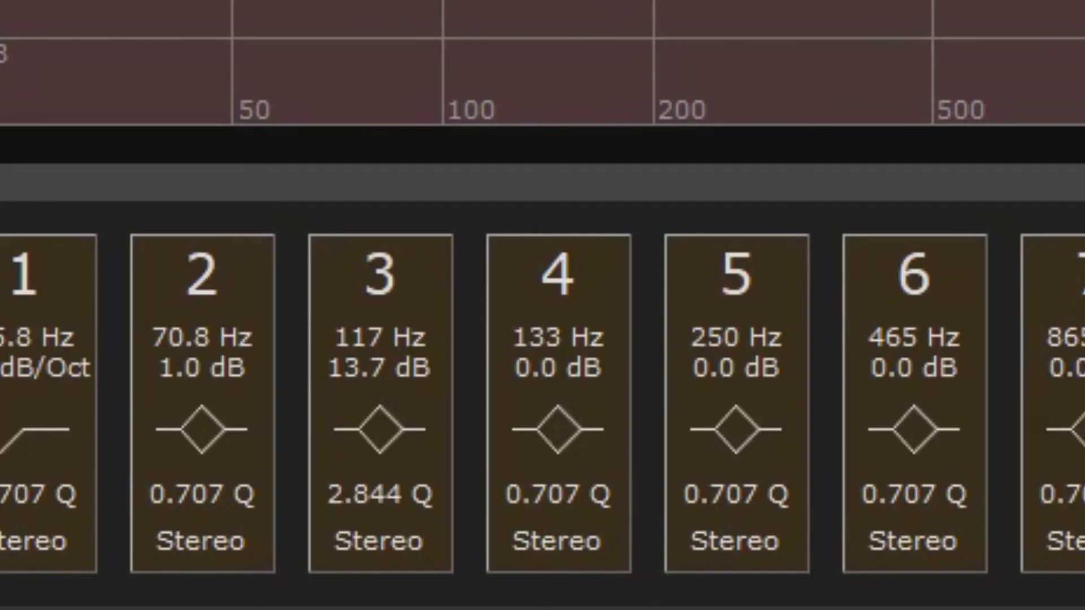
left_click_drag(187, 4, 382, 6)
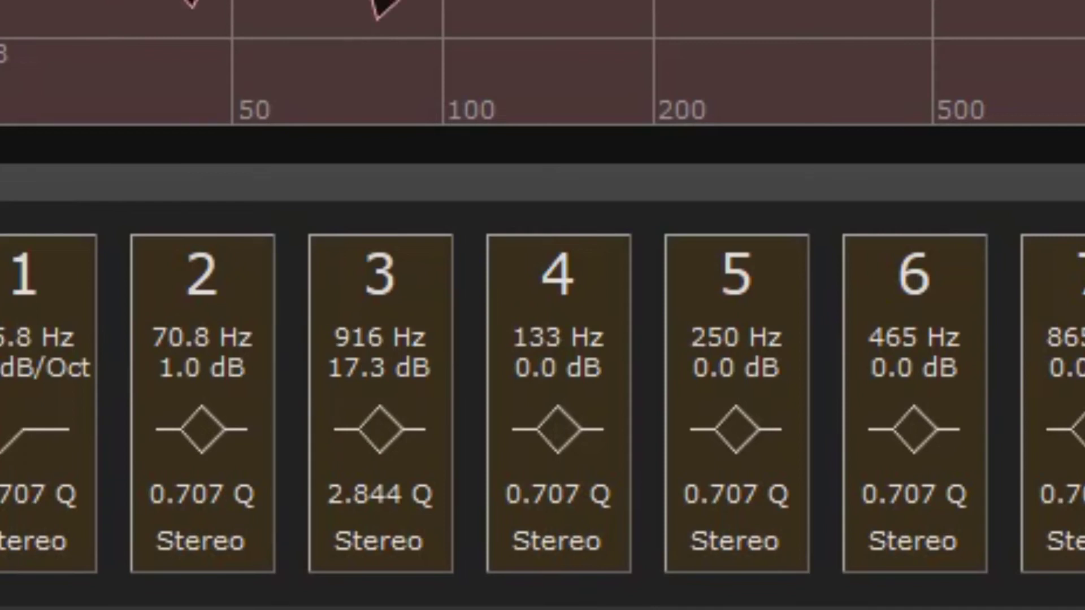
left_click_drag(381, 4, 390, 8)
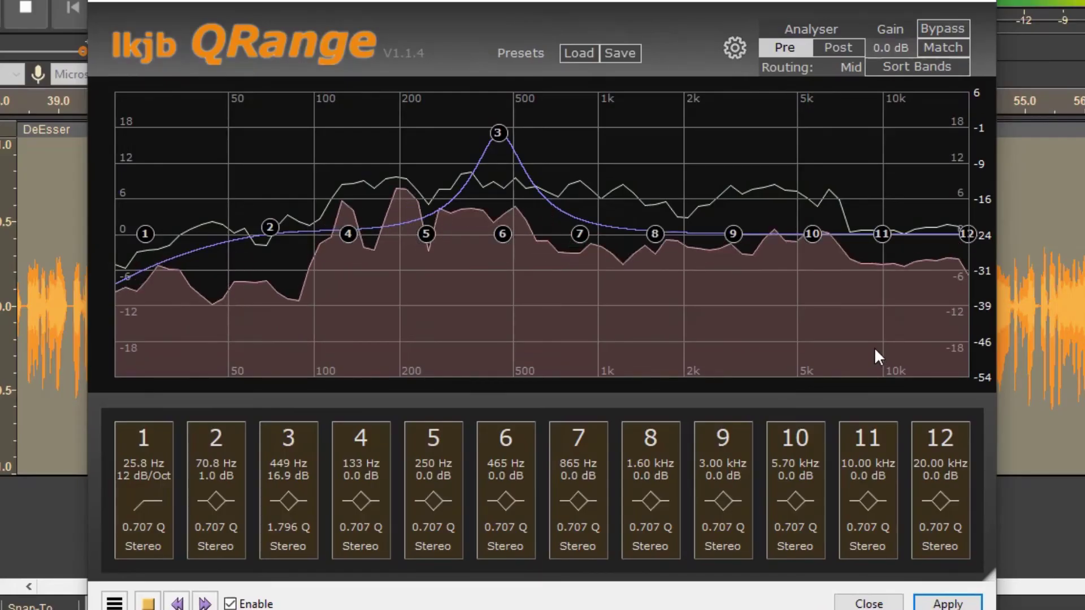
Match QRange output to -7.1 dB, set the analyser to Pre, and load an equalizer factory preset.
left_click(941, 47)
left_click(794, 45)
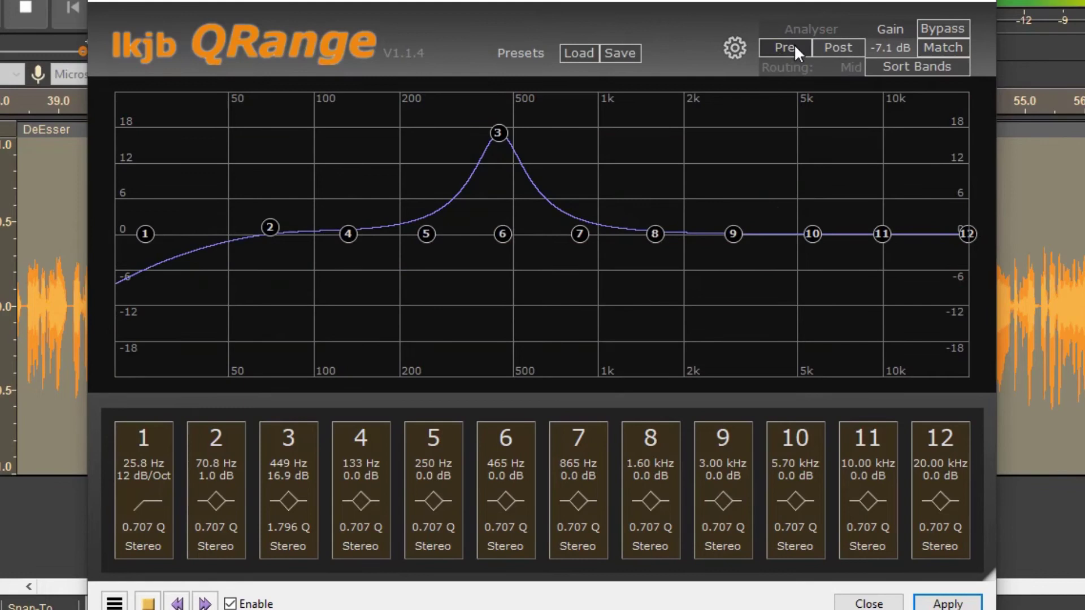
left_click(791, 43)
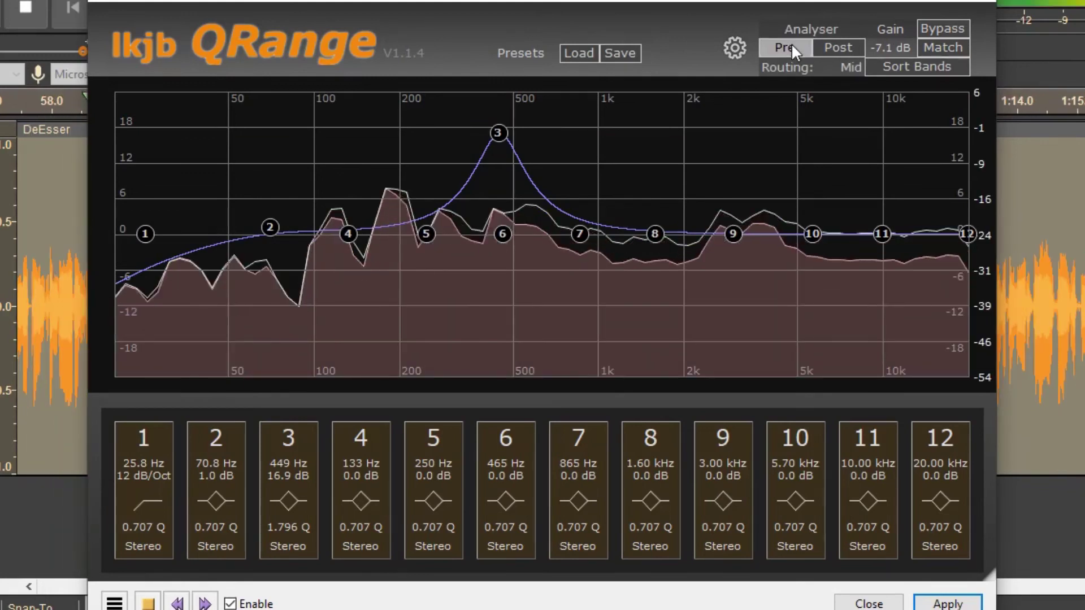
left_click(838, 47)
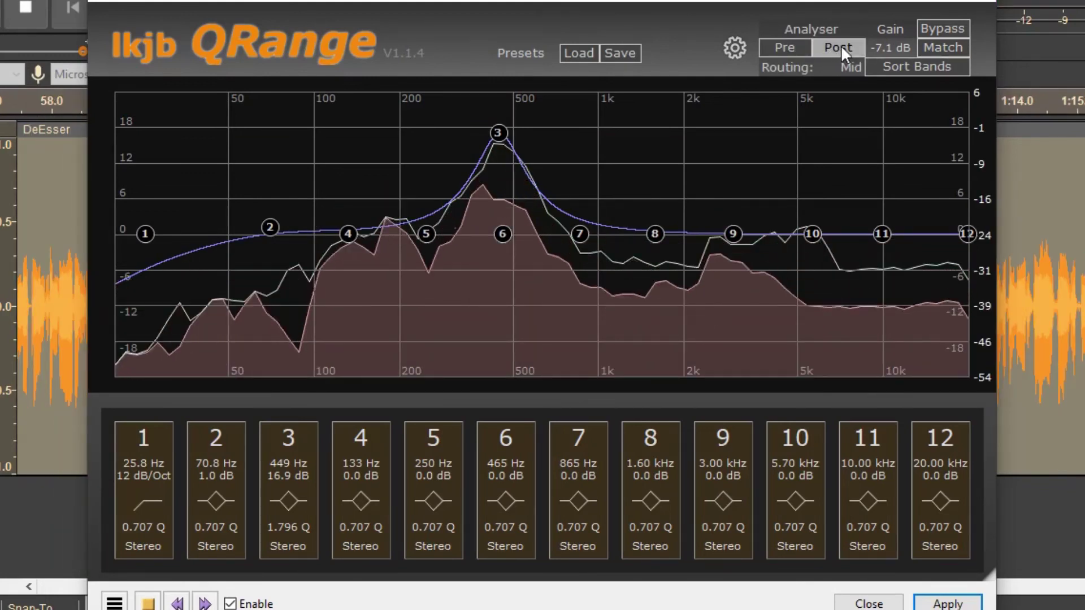
left_click(786, 44)
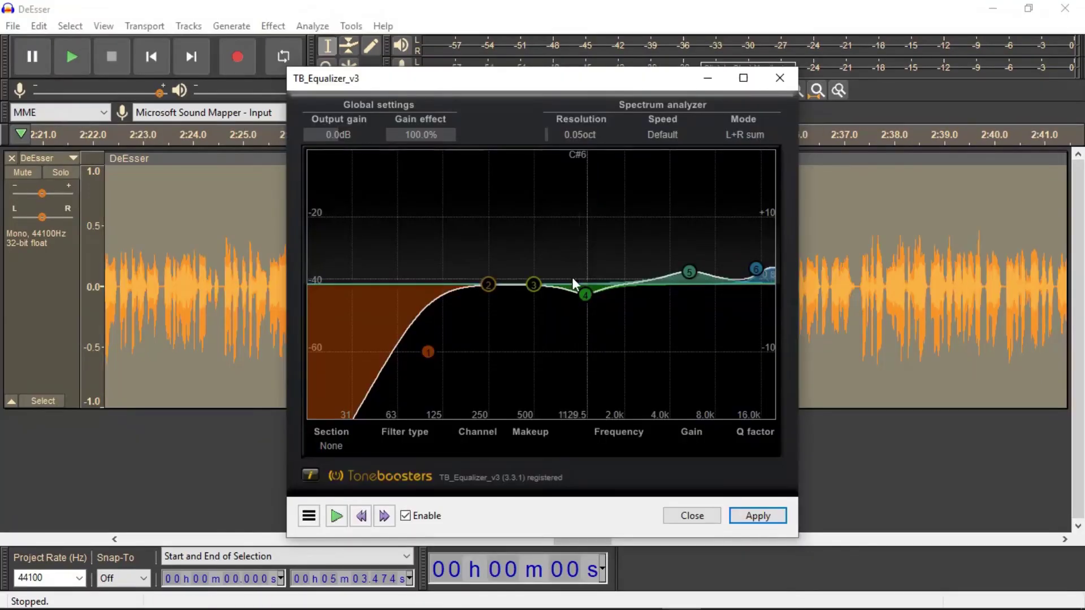
left_click(309, 515)
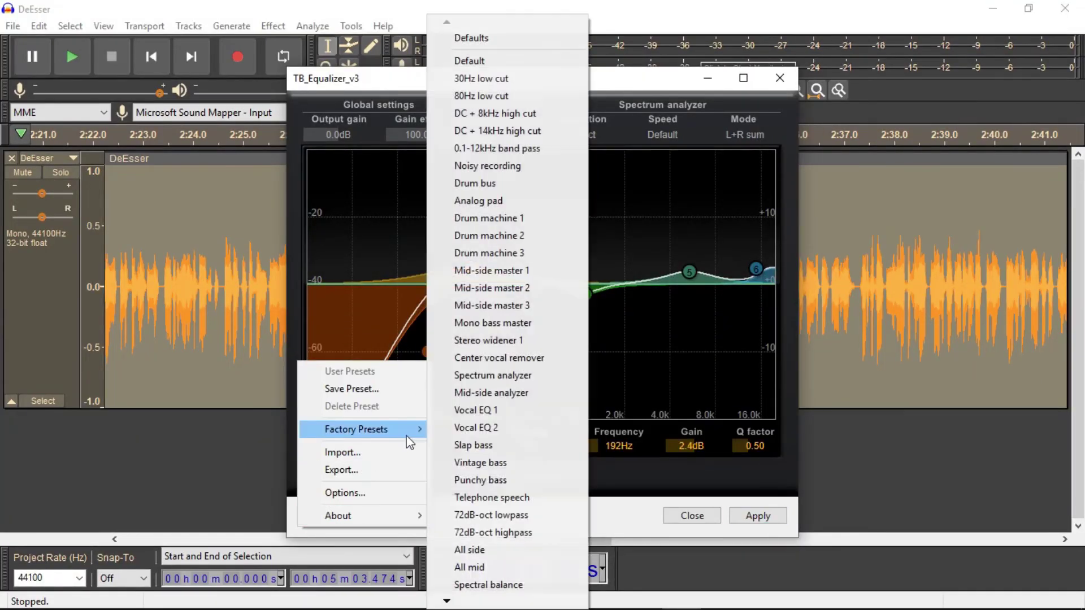
left_click(490, 412)
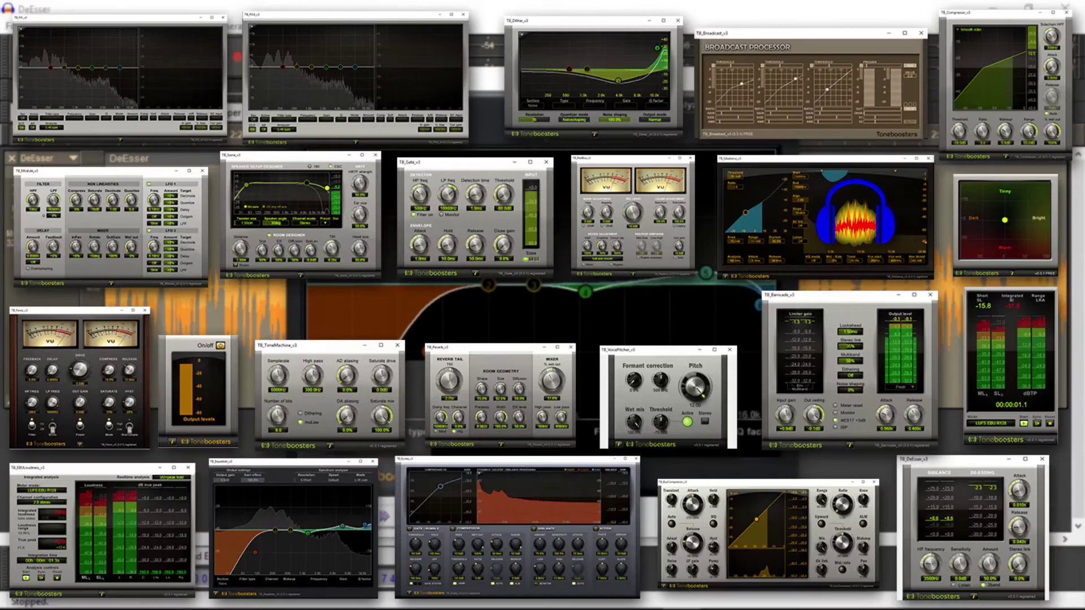